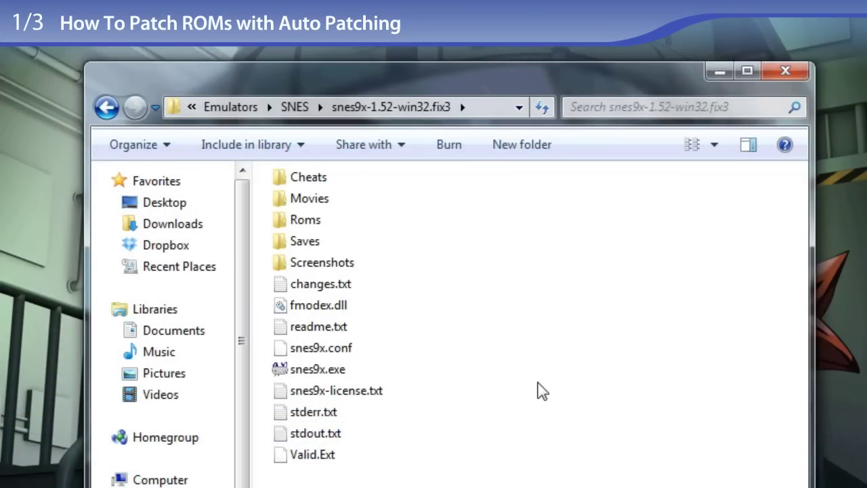
- Open the Roms folder and highlight the Dual Orb II ROM, English patch and lips102 zips
double_click(318, 225)
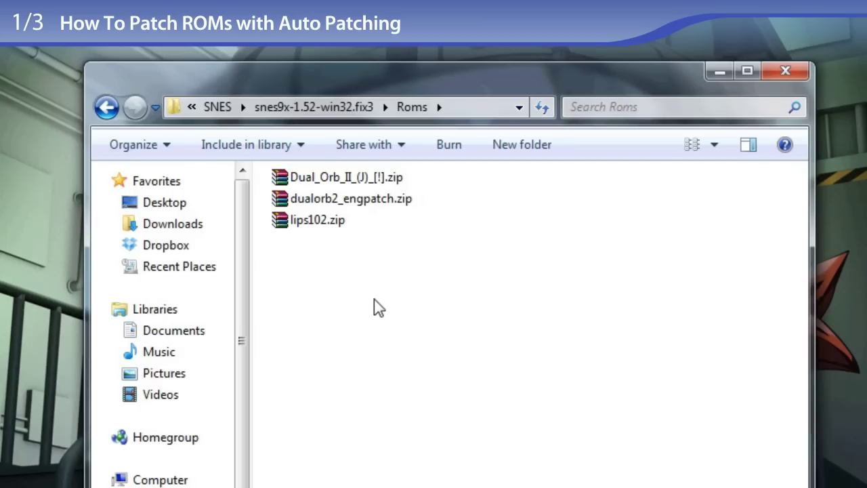
click(365, 186)
click(364, 198)
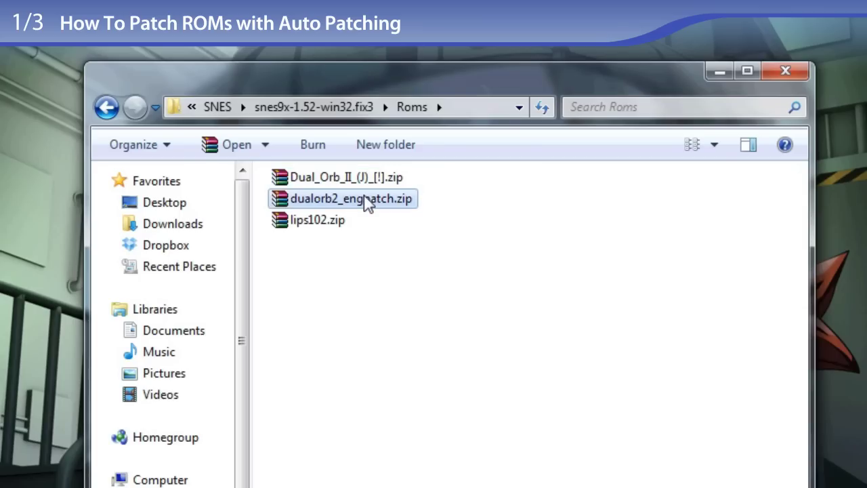
click(315, 224)
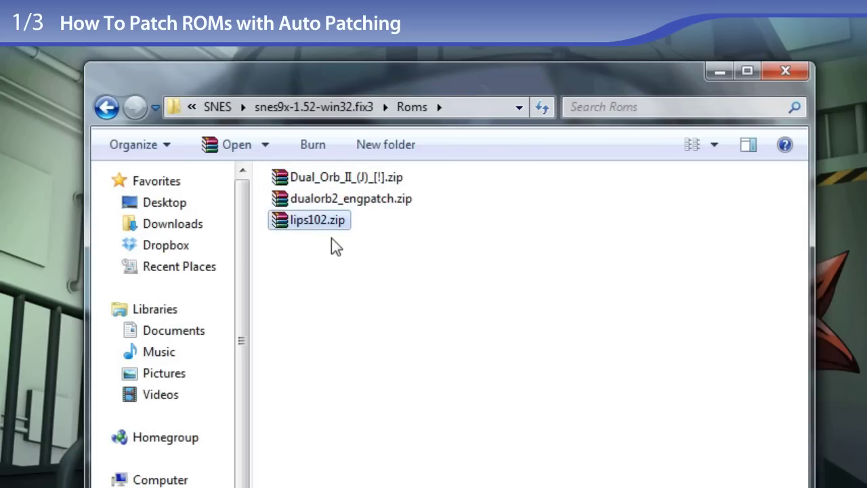
click(371, 289)
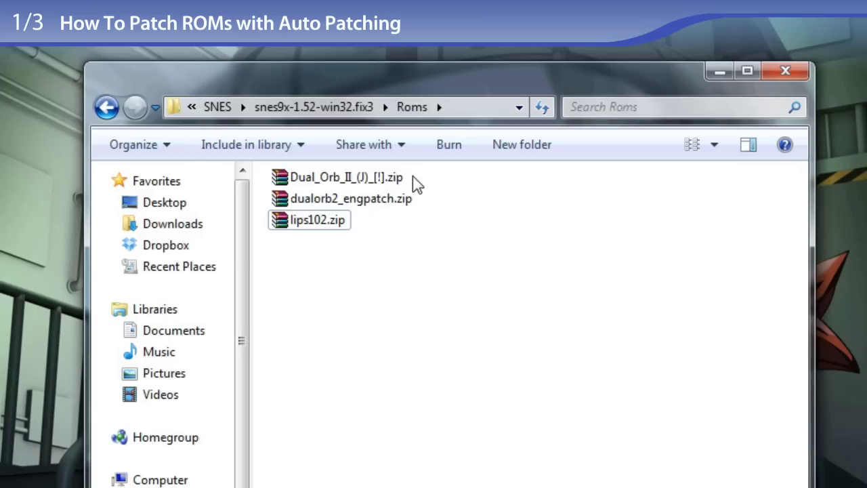
click(386, 179)
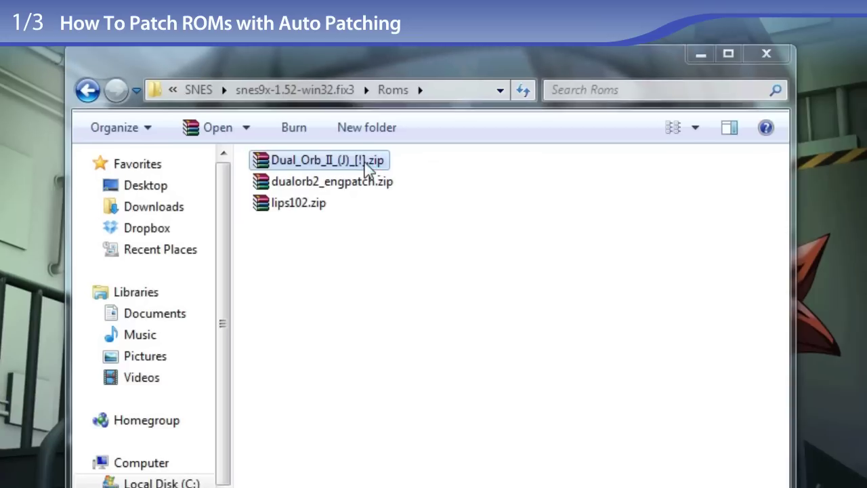
- Extract Dual Orb II (J).smc from Dual_Orb_II_(J)_[!].zip into the Roms folder
double_click(387, 179)
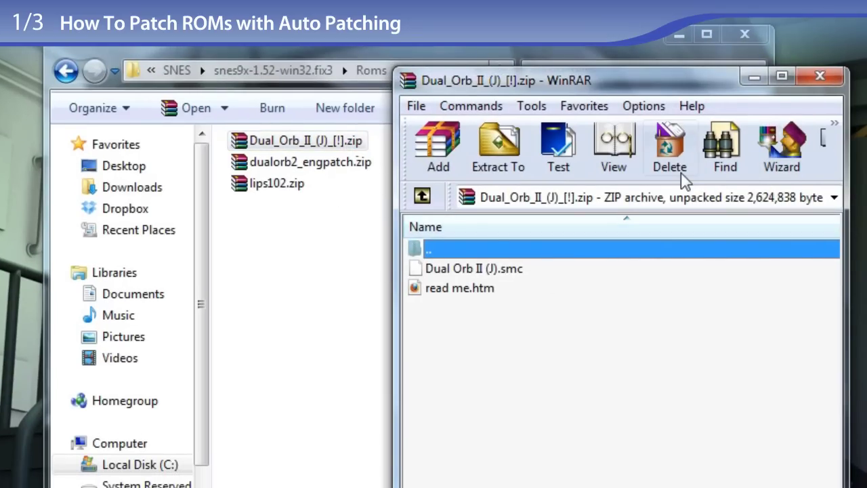
click(818, 80)
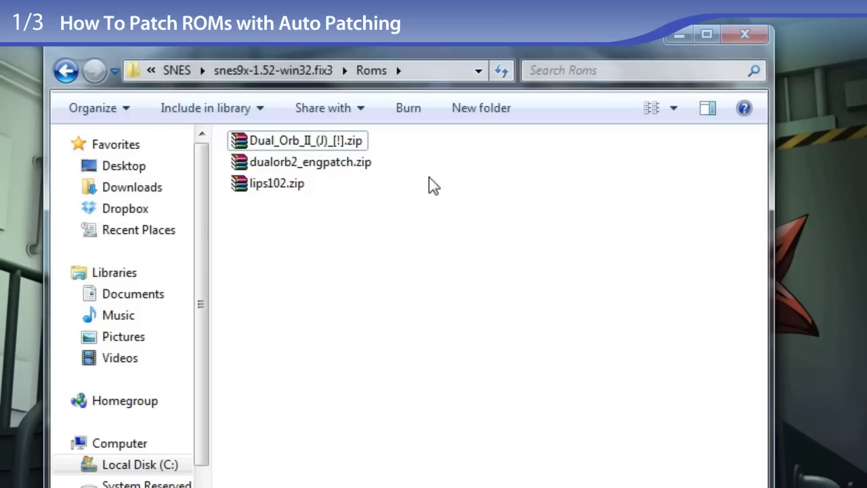
double_click(358, 143)
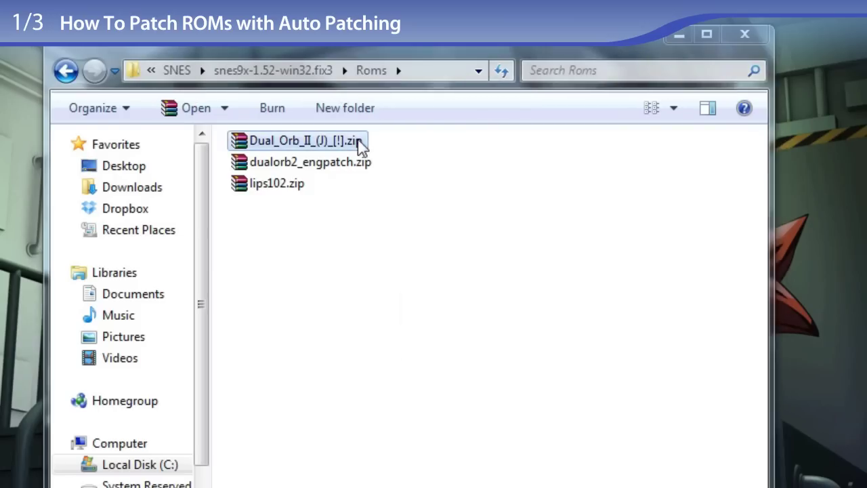
drag(509, 269, 300, 259)
click(819, 75)
- Extract do2v15.ips from dualorb2_engpatch.zip into the Roms folder and close WinRAR
double_click(346, 193)
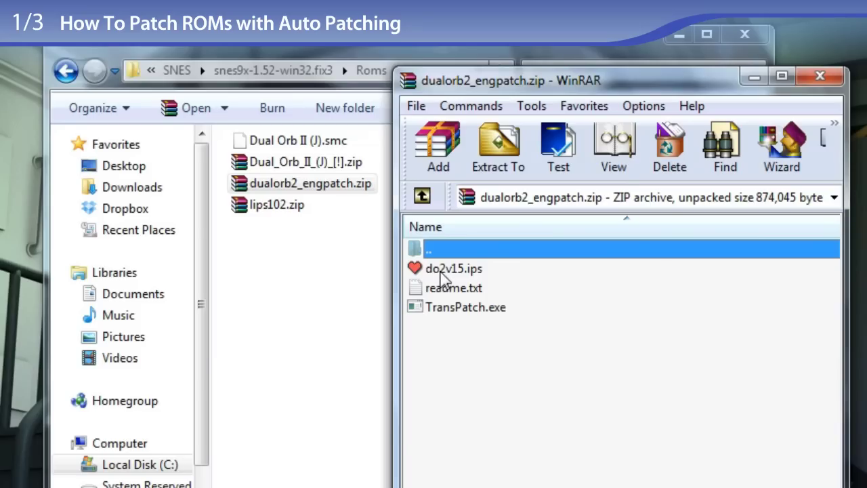
drag(469, 272, 266, 279)
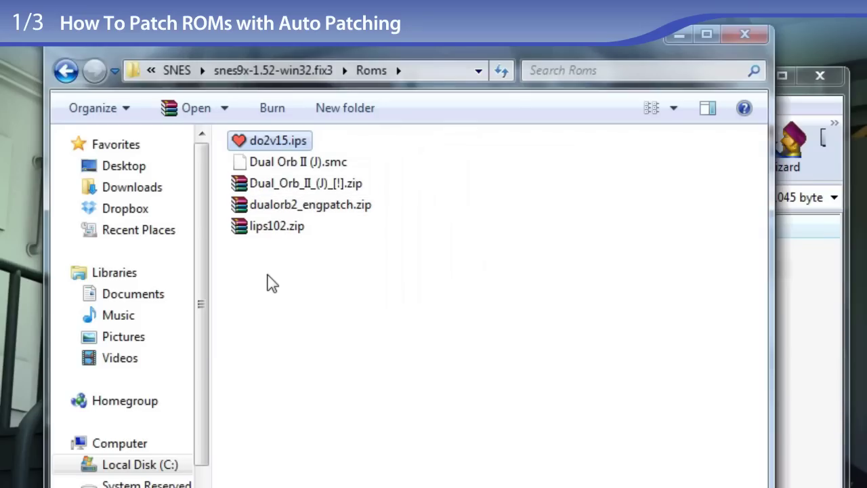
click(826, 74)
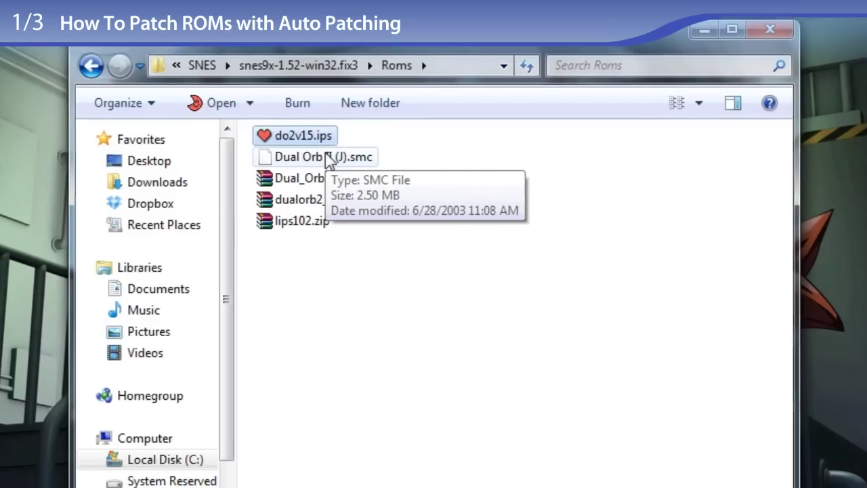
- Copy the ROM's file name 'Dual Orb II (J)' from its rename field
right_click(302, 165)
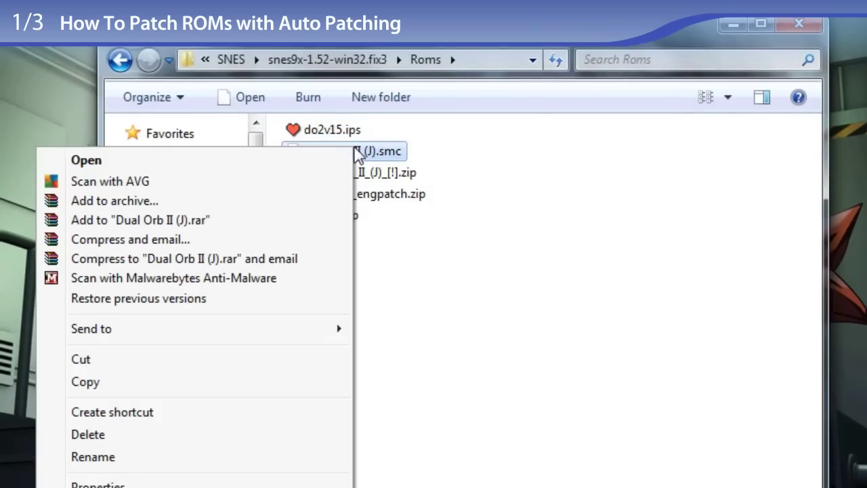
click(155, 458)
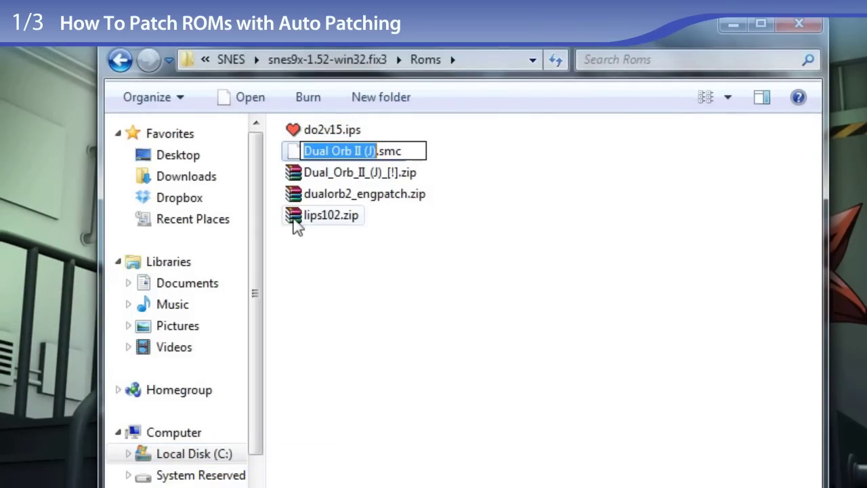
right_click(327, 147)
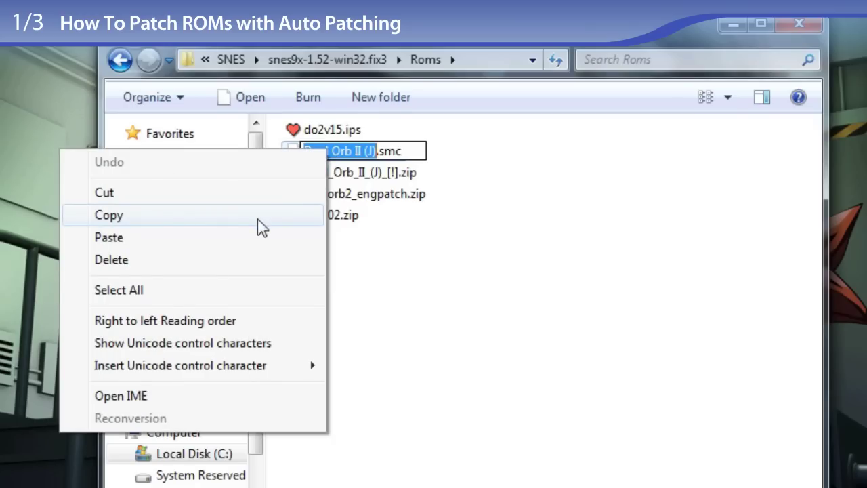
click(258, 216)
click(341, 132)
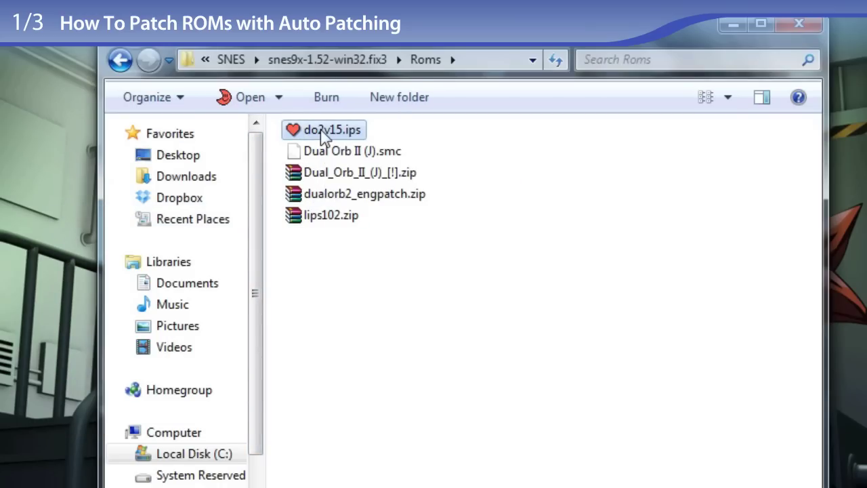
- Rename do2v15.ips to 'Dual Orb II (J).ips' using the copied name
right_click(321, 133)
click(192, 463)
right_click(324, 128)
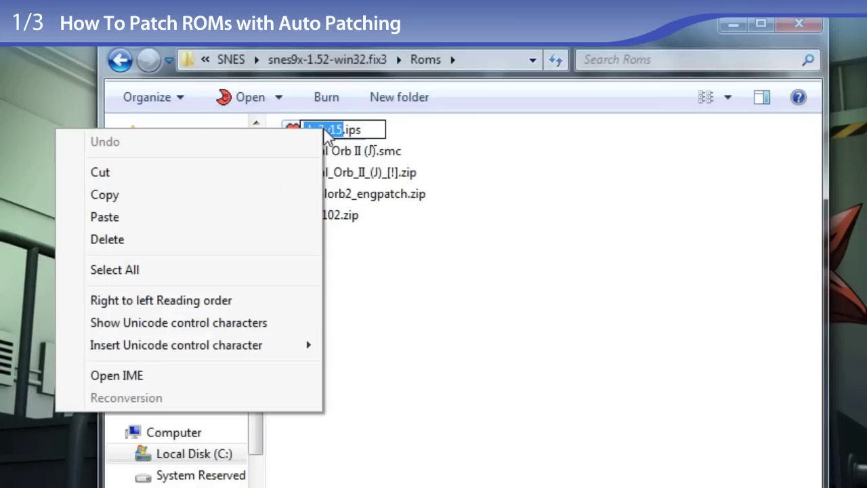
click(255, 214)
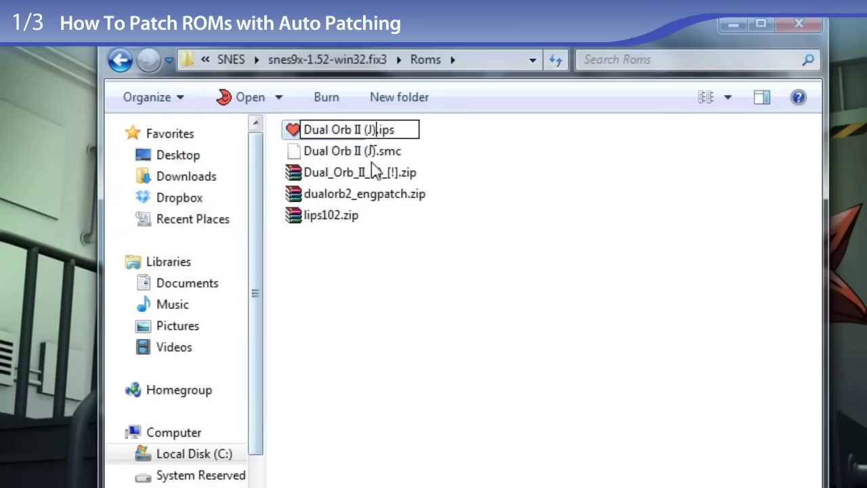
click(467, 151)
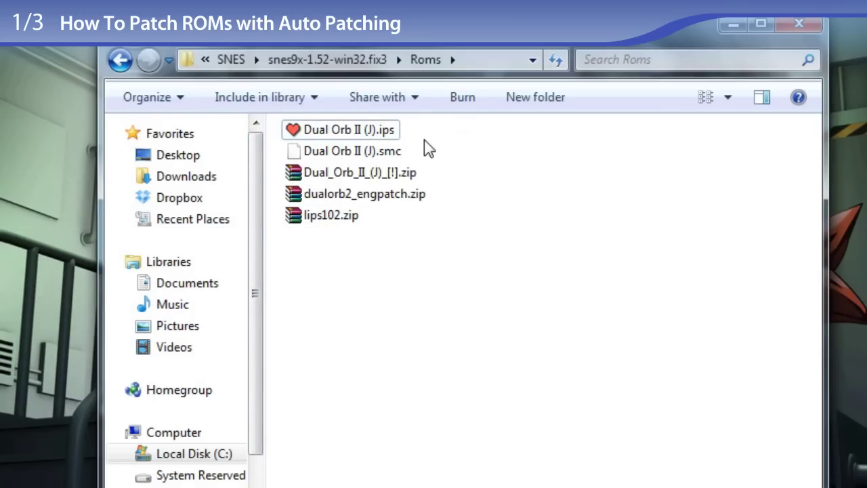
- Launch snes9x.exe from the snes9x folder
click(361, 63)
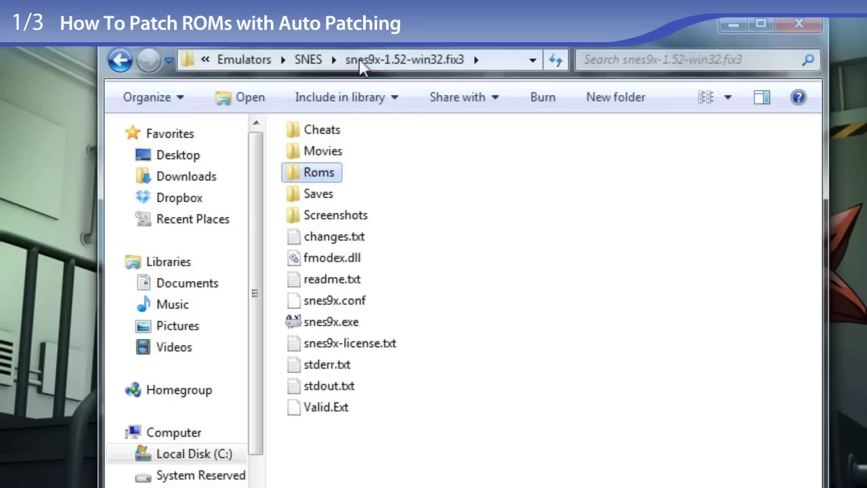
click(498, 268)
click(346, 325)
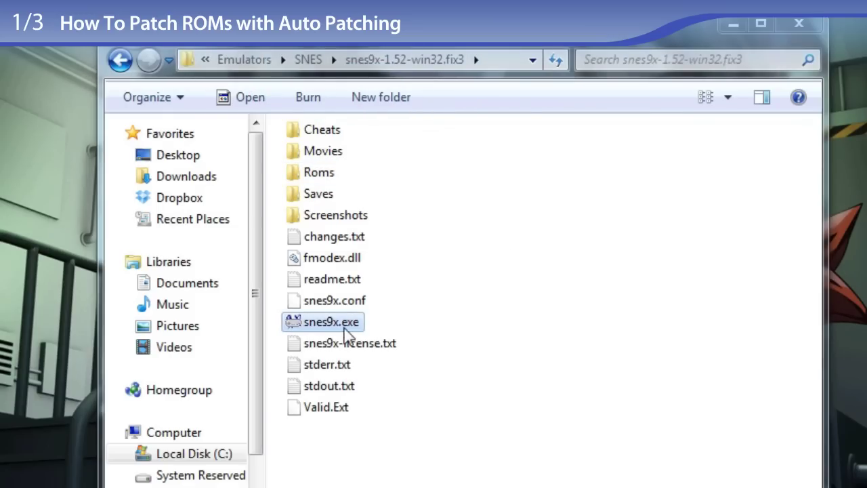
double_click(344, 327)
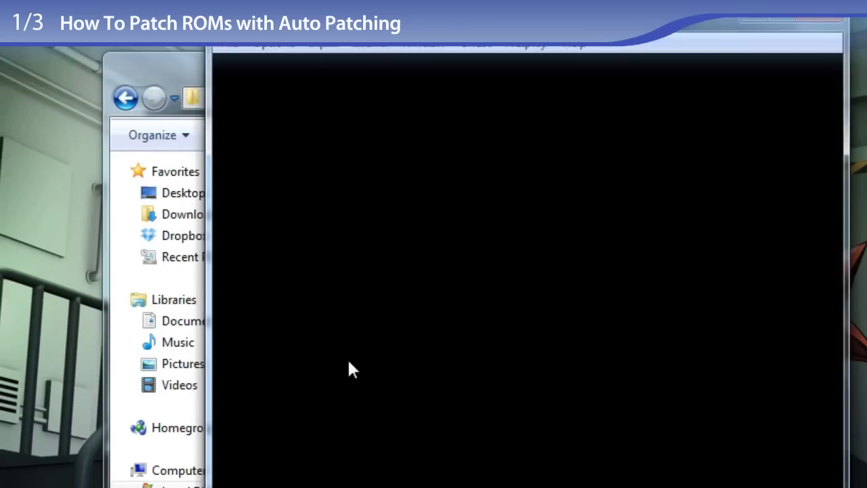
- Load Dual Orb II (J).smc through File > Load Game, then open lips102.zip
click(244, 105)
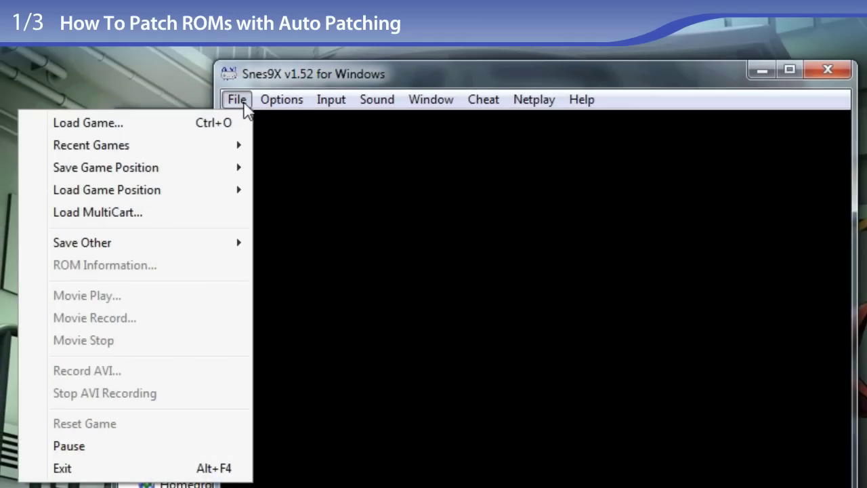
click(233, 125)
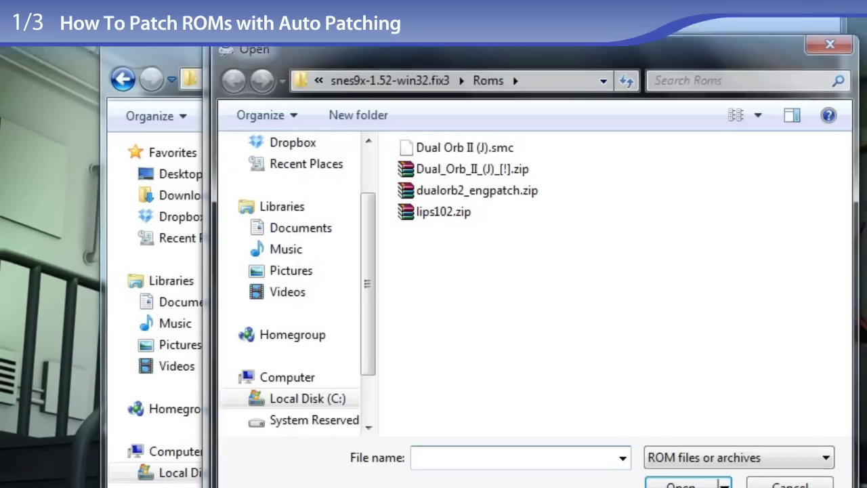
double_click(495, 134)
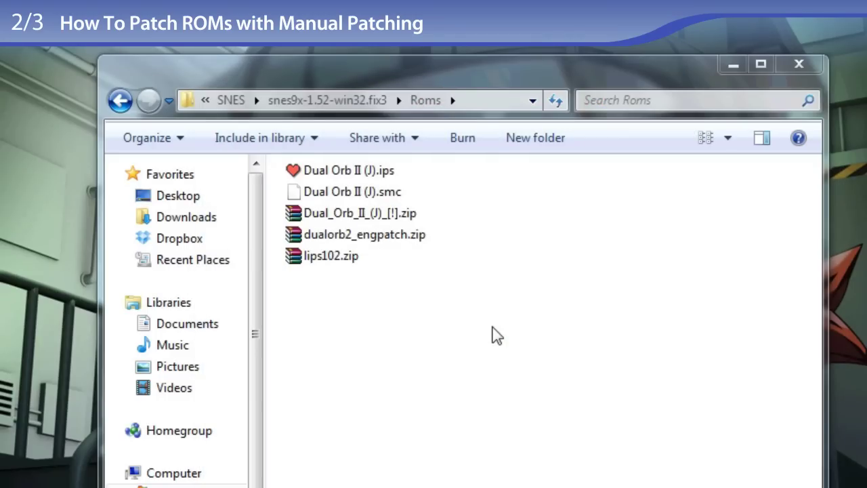
double_click(343, 262)
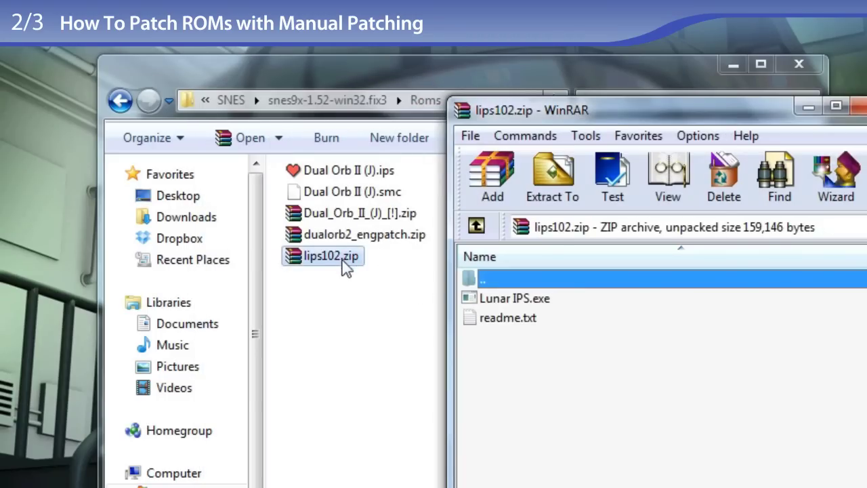
- Extract Lunar IPS.exe from lips102.zip into the Roms folder and close WinRAR
drag(499, 300, 363, 306)
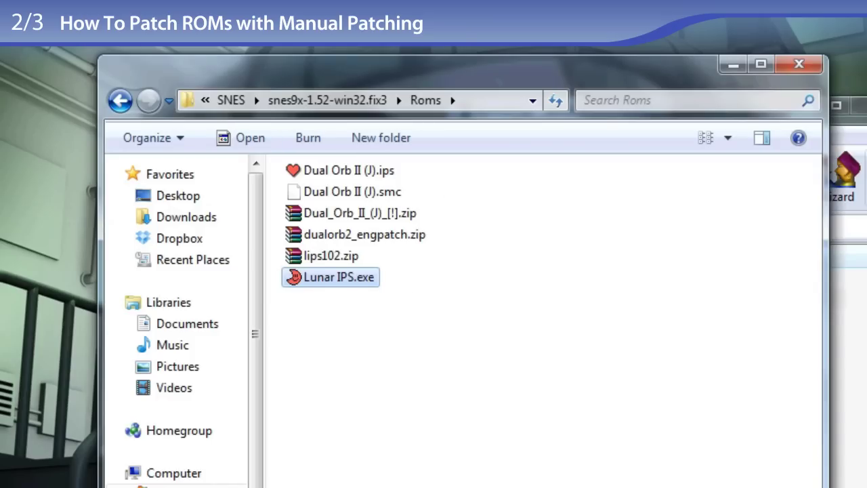
click(859, 105)
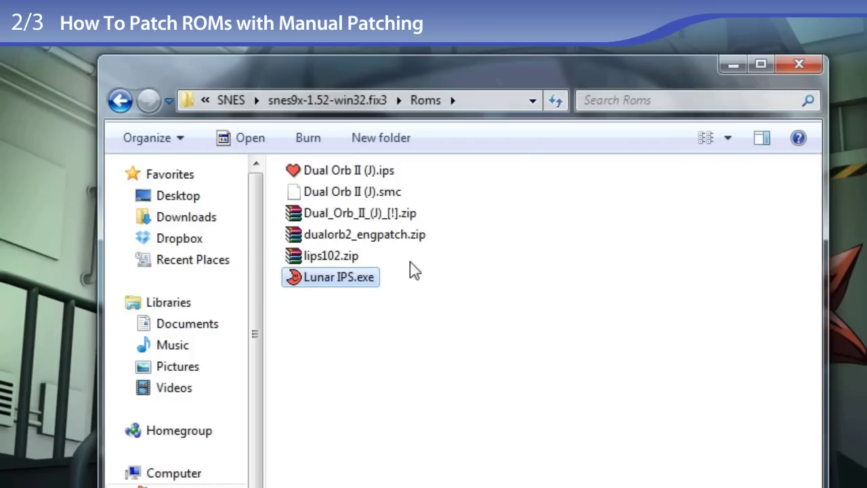
- Apply the Dual Orb II (J).ips patch to Dual Orb II (J).smc with Lunar IPS
double_click(352, 281)
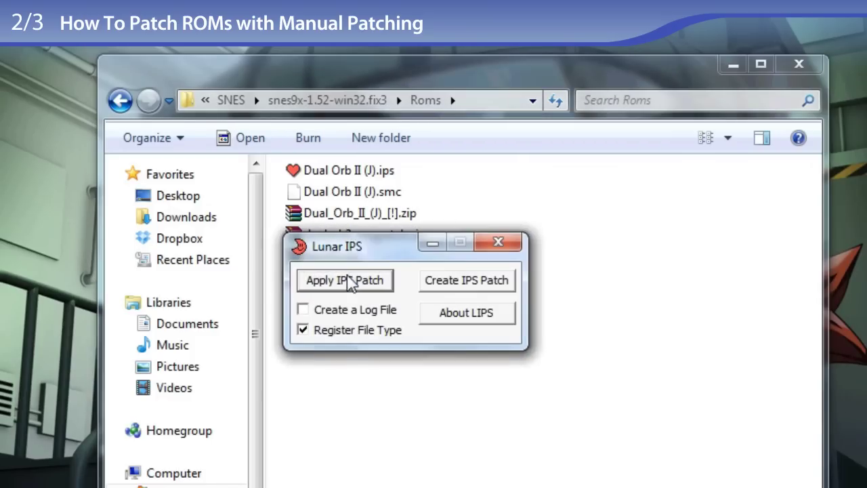
drag(368, 251, 509, 181)
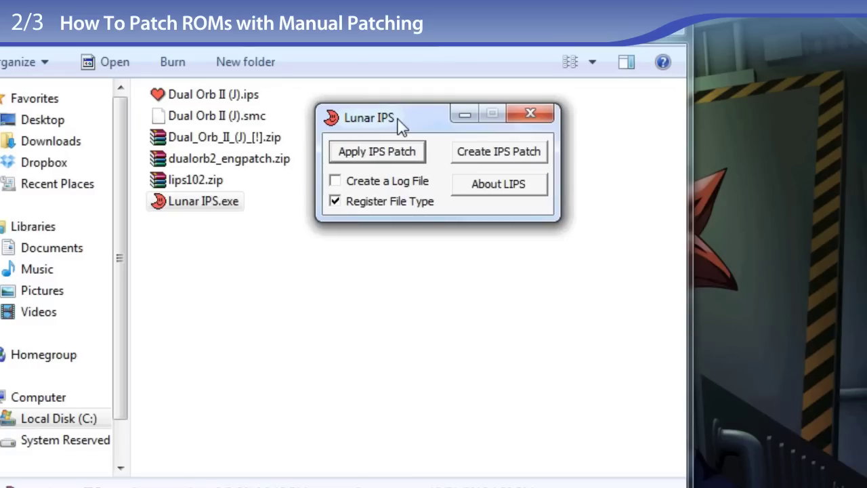
click(405, 155)
drag(418, 95, 333, 40)
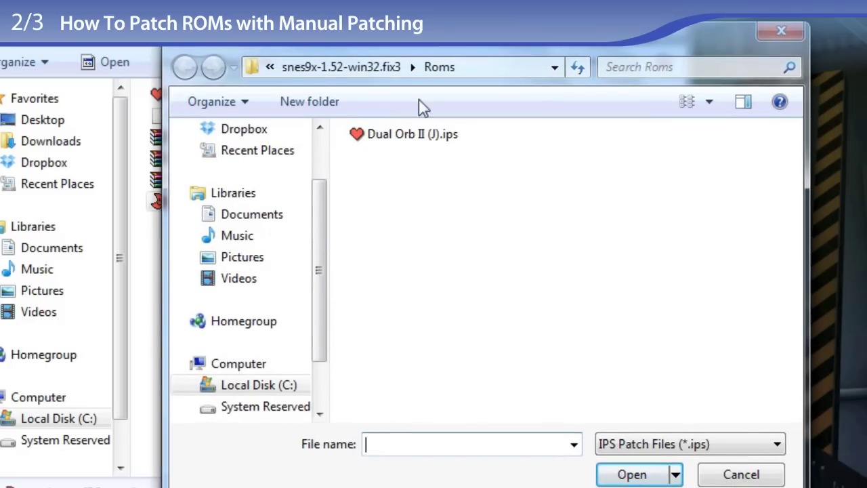
double_click(405, 139)
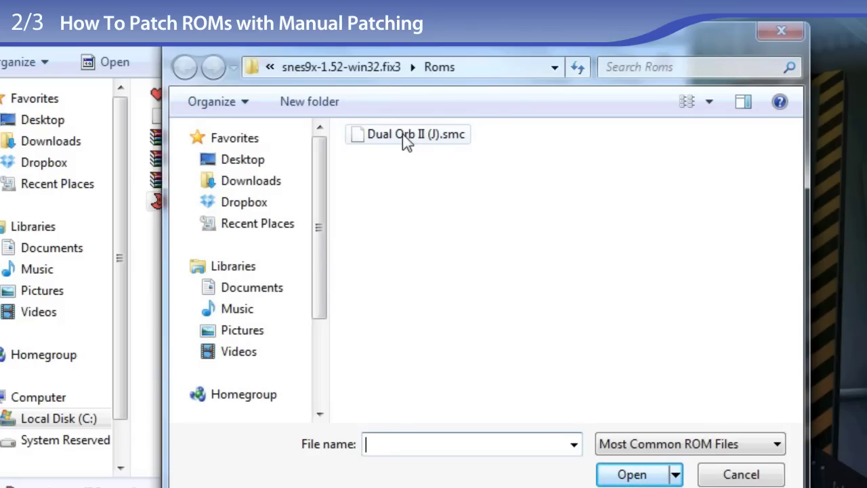
click(404, 139)
double_click(405, 139)
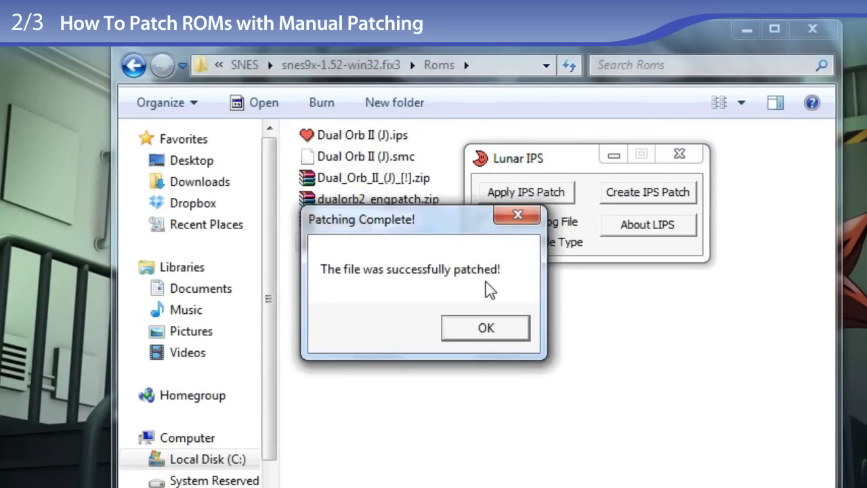
click(486, 329)
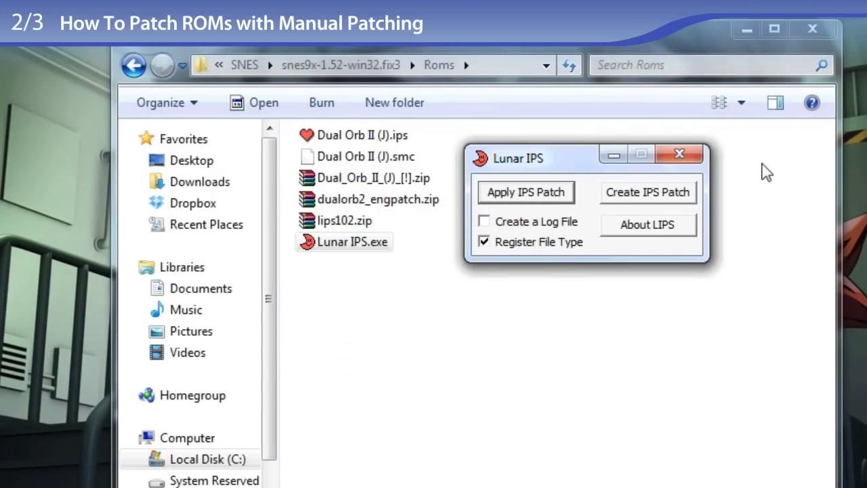
- Close Lunar IPS and delete the leftover Dual Orb II (J).ips file
click(679, 155)
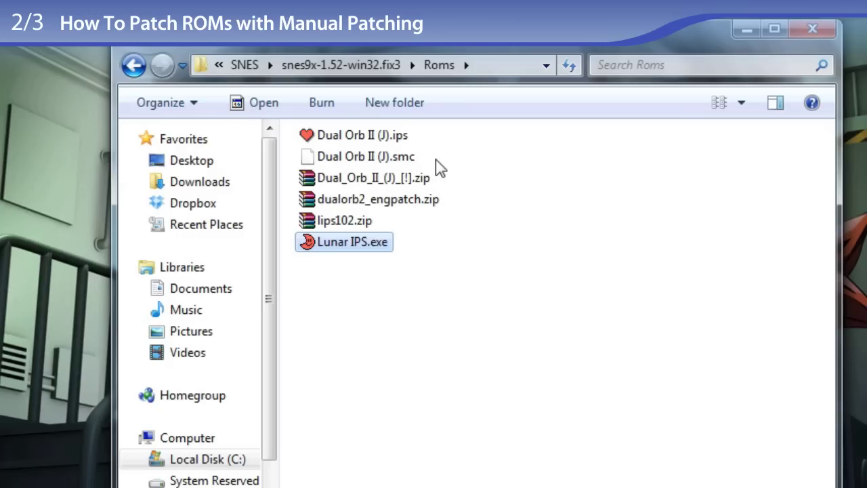
click(400, 139)
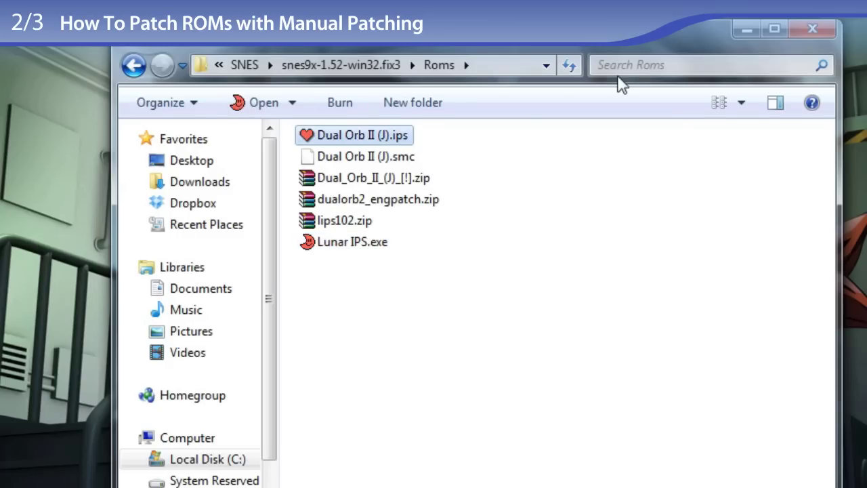
key(Delete)
key(Return)
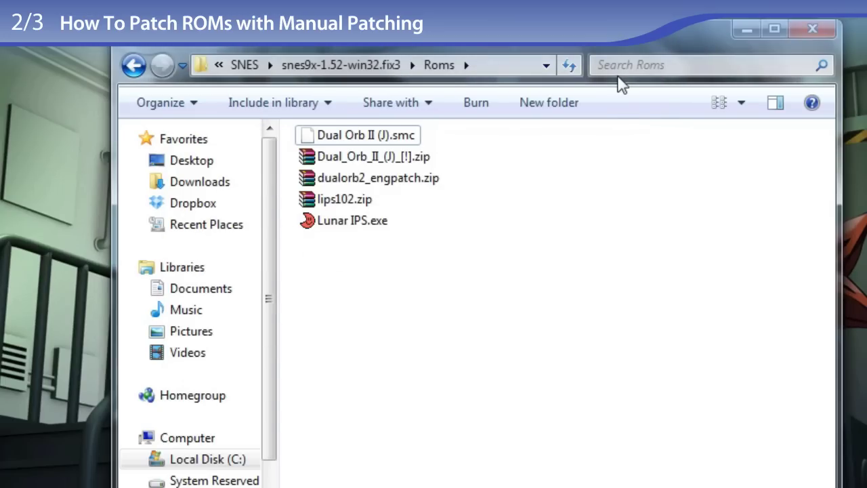
- Rename the patched ROM to Dual Orb II (English).smc
right_click(411, 143)
click(203, 453)
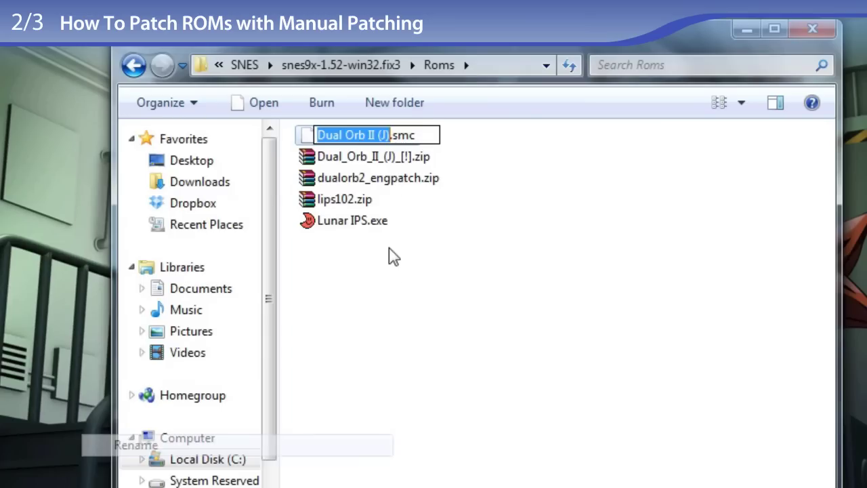
double_click(383, 135)
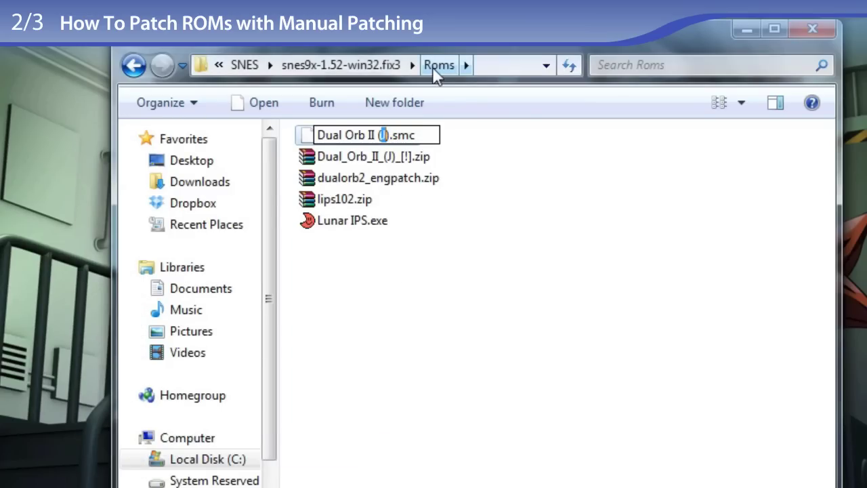
text(Engl)
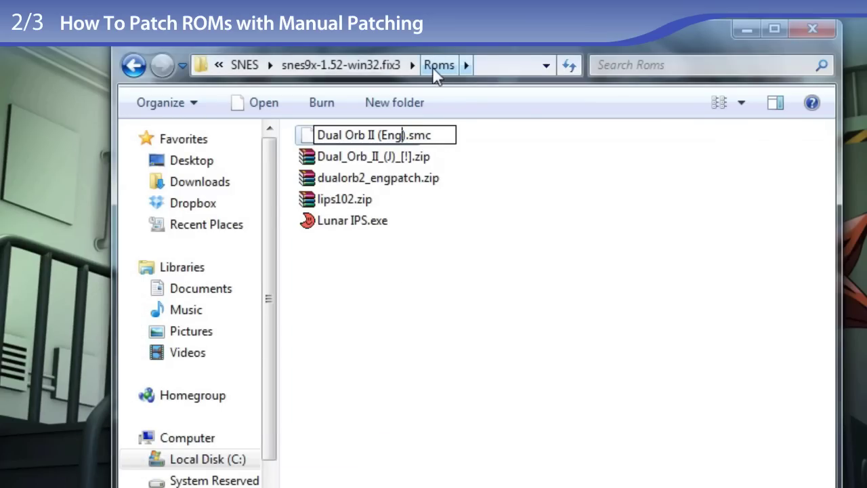
text(ish)
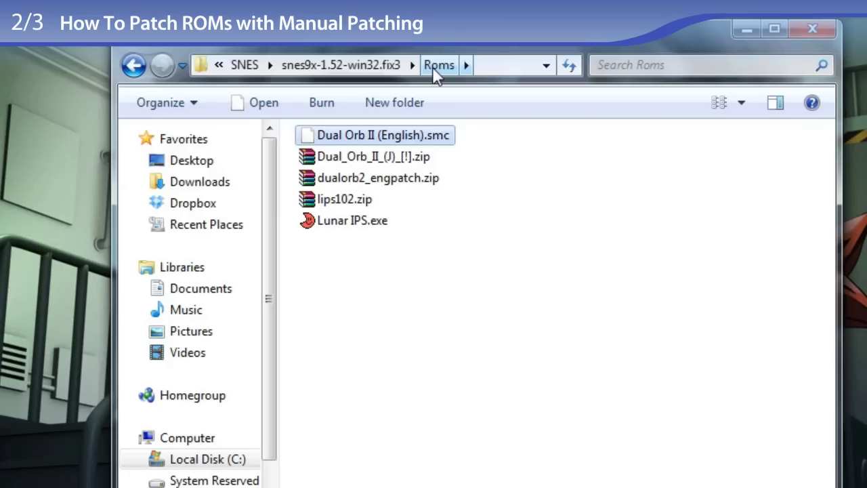
- Compress the ROM into a ZIP archive named Dual Orb II (English).zip
right_click(440, 138)
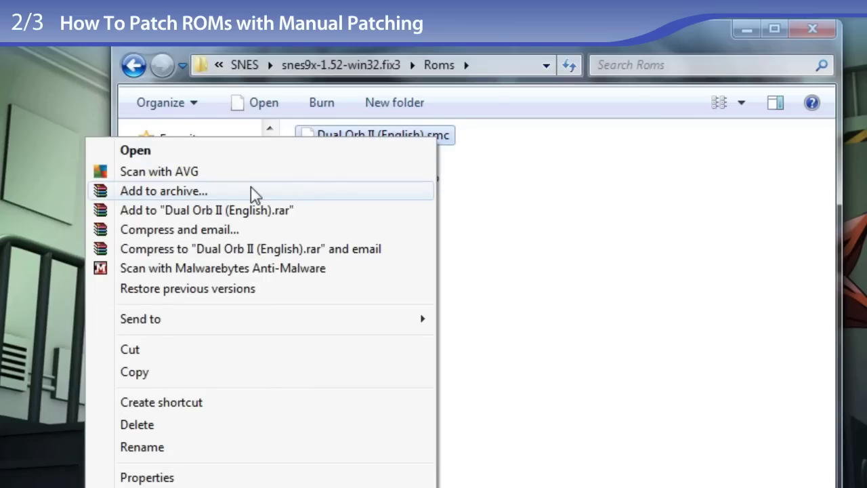
click(251, 192)
click(253, 277)
click(436, 440)
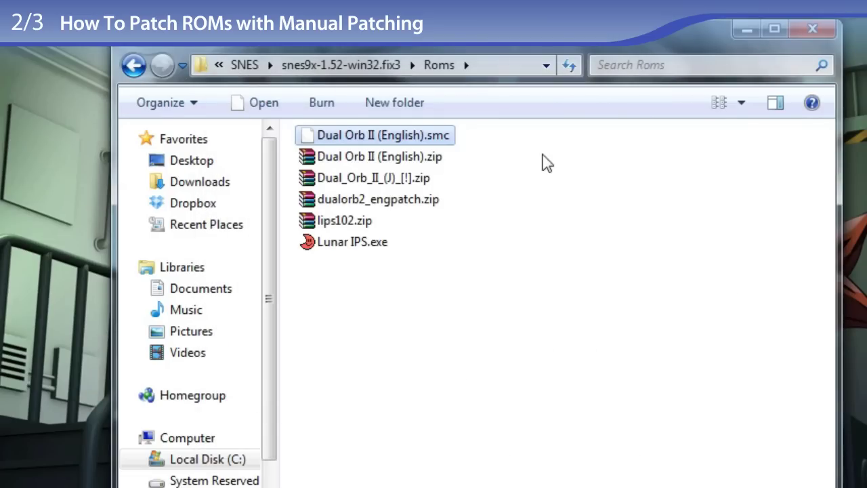
click(371, 68)
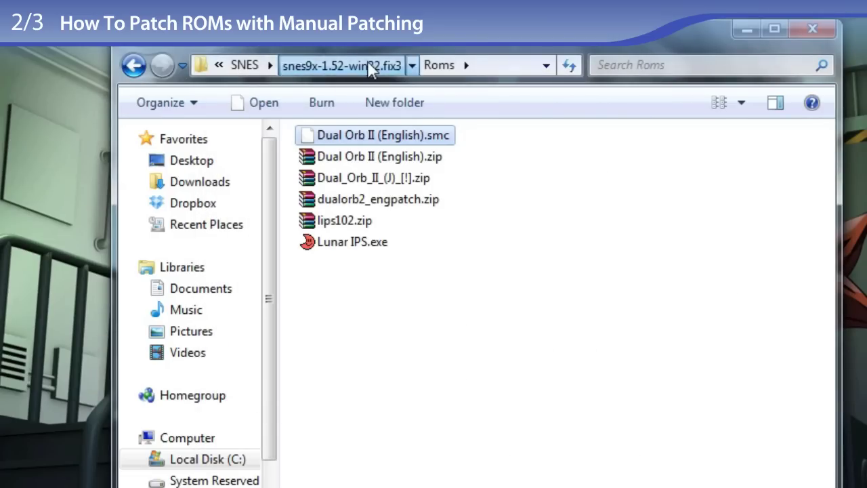
- Start Snes9x and load Dual Orb II (English).zip from the Roms folder
double_click(353, 329)
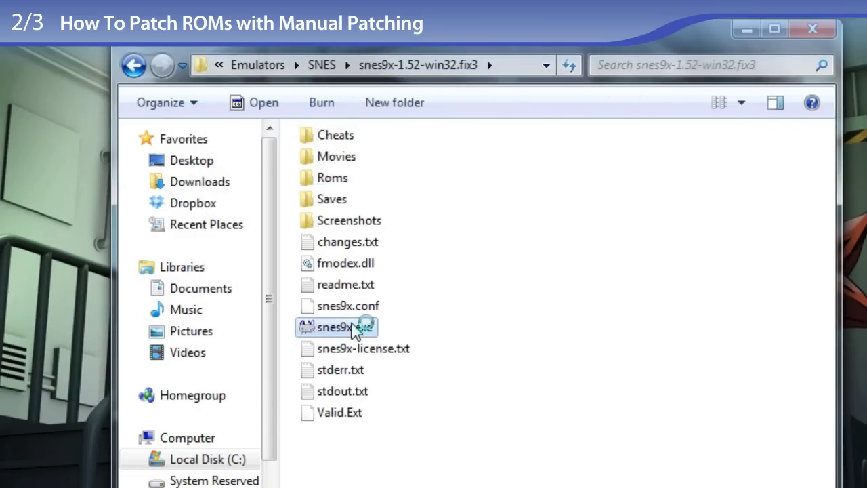
click(238, 78)
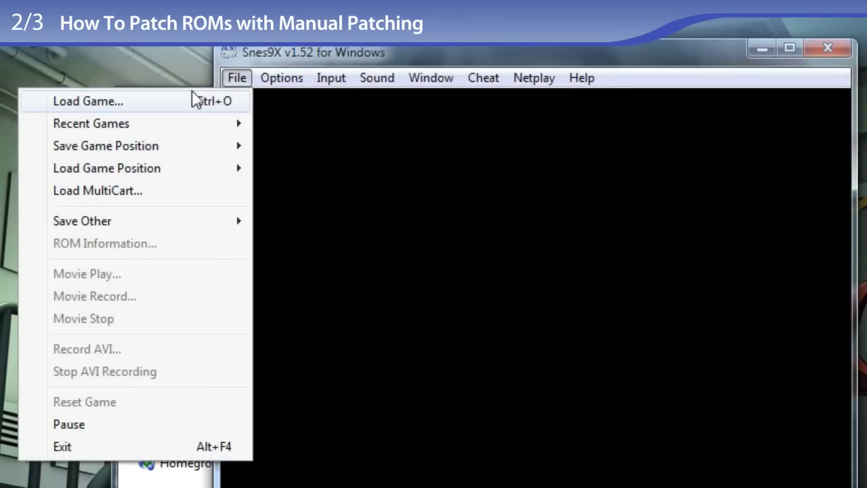
click(191, 100)
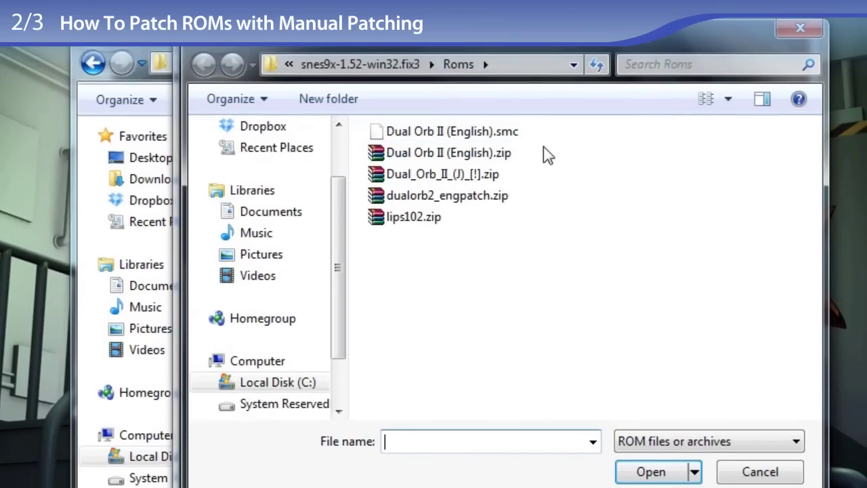
click(497, 168)
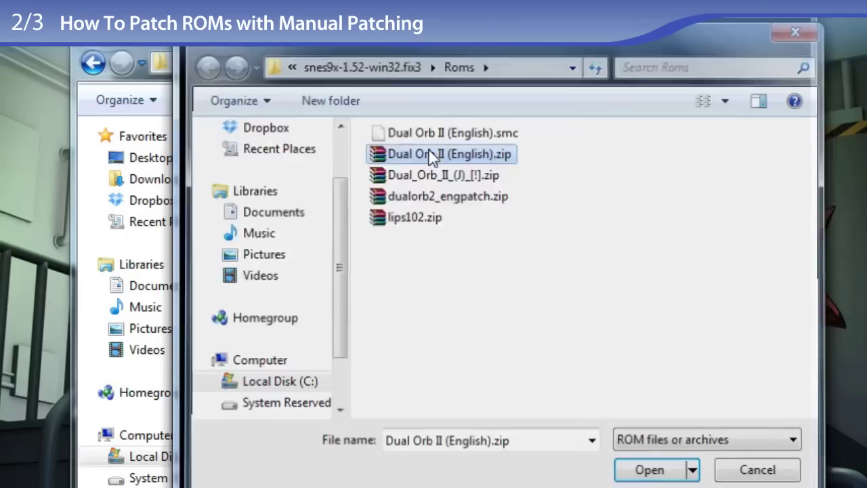
double_click(433, 155)
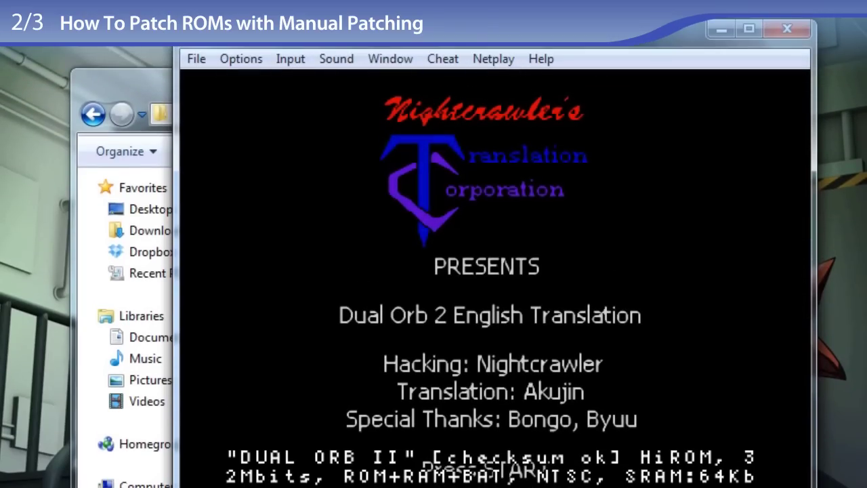